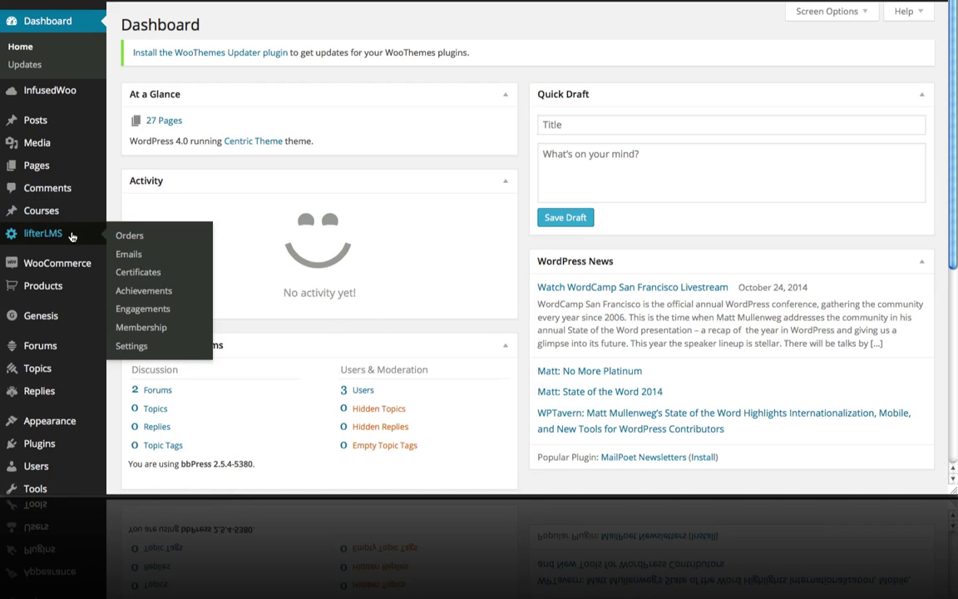
Open the LifterLMS Settings page from the admin sidebar.
mouse_move(50, 223)
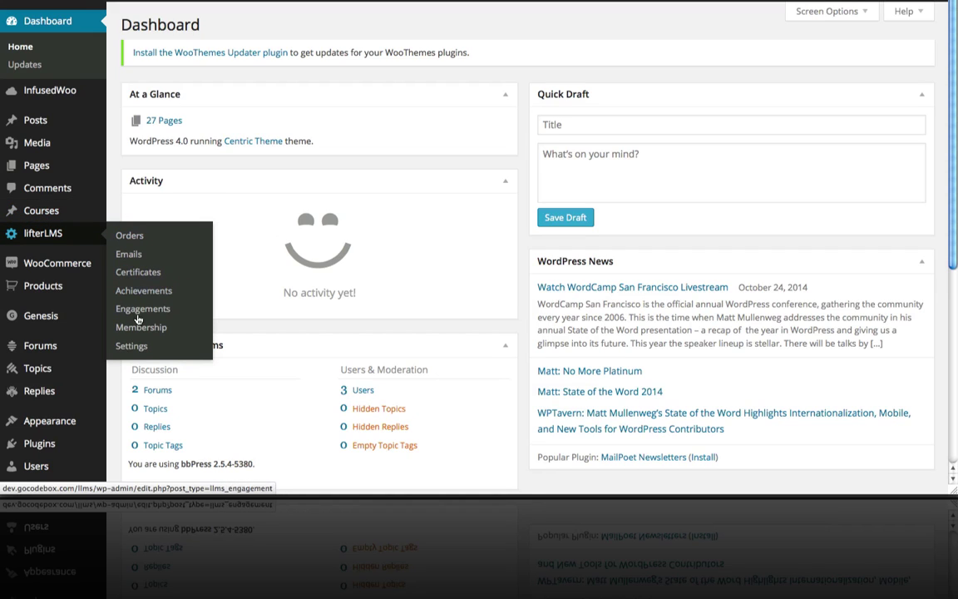
left_click(138, 346)
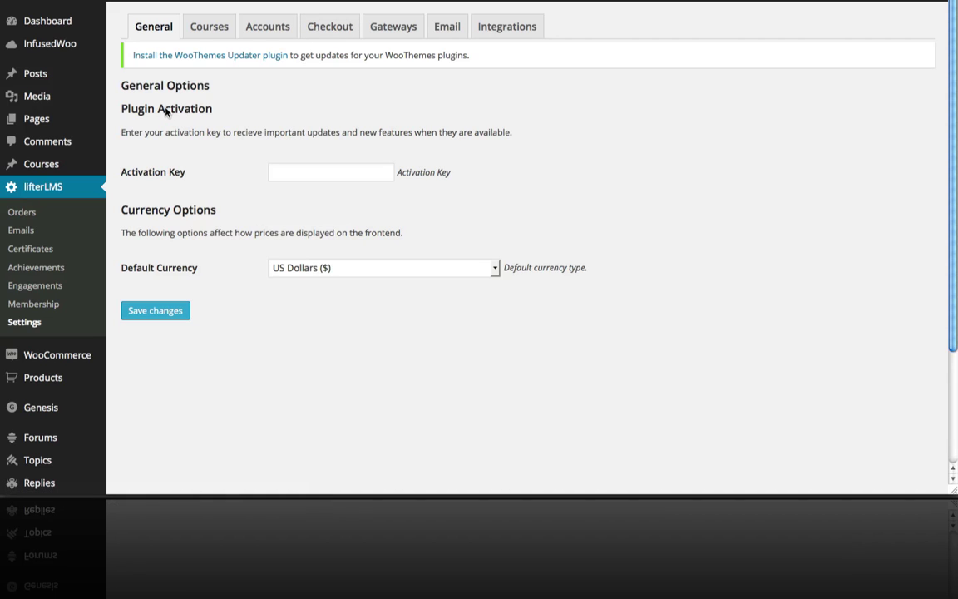
Leave the activation key empty and keep US Dollars ($) as the default currency.
left_click(307, 169)
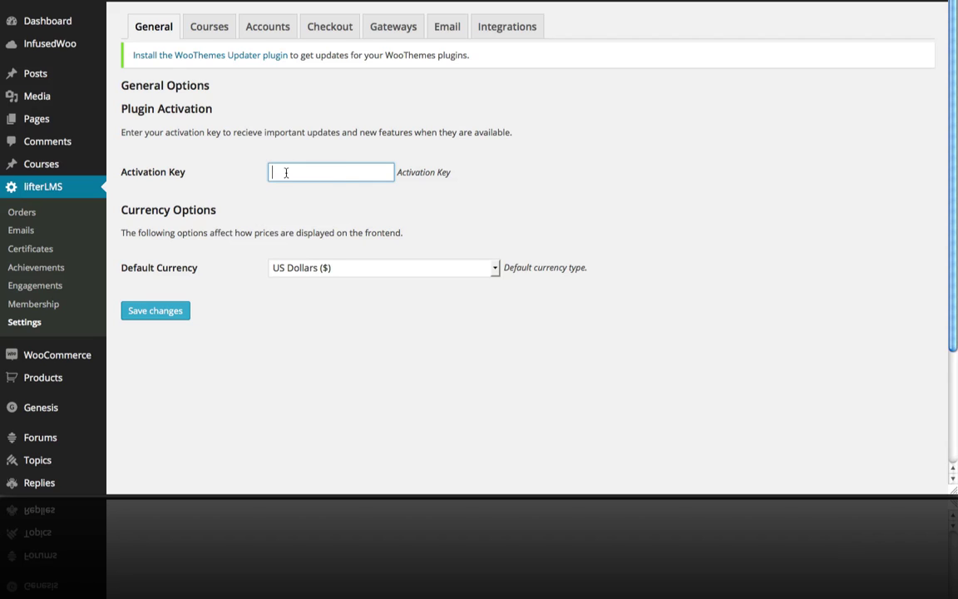
left_click(423, 274)
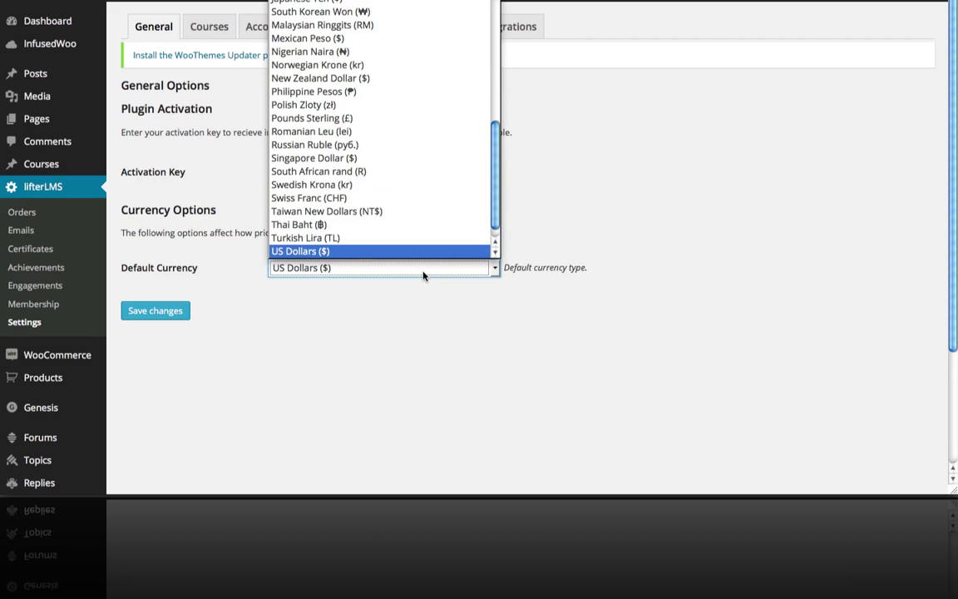
left_click(412, 254)
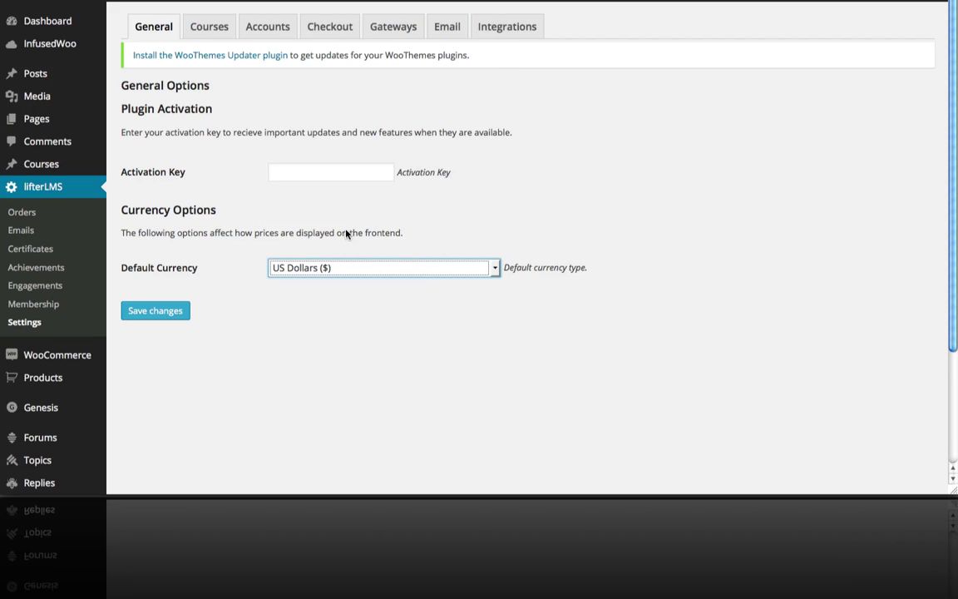
left_click(213, 34)
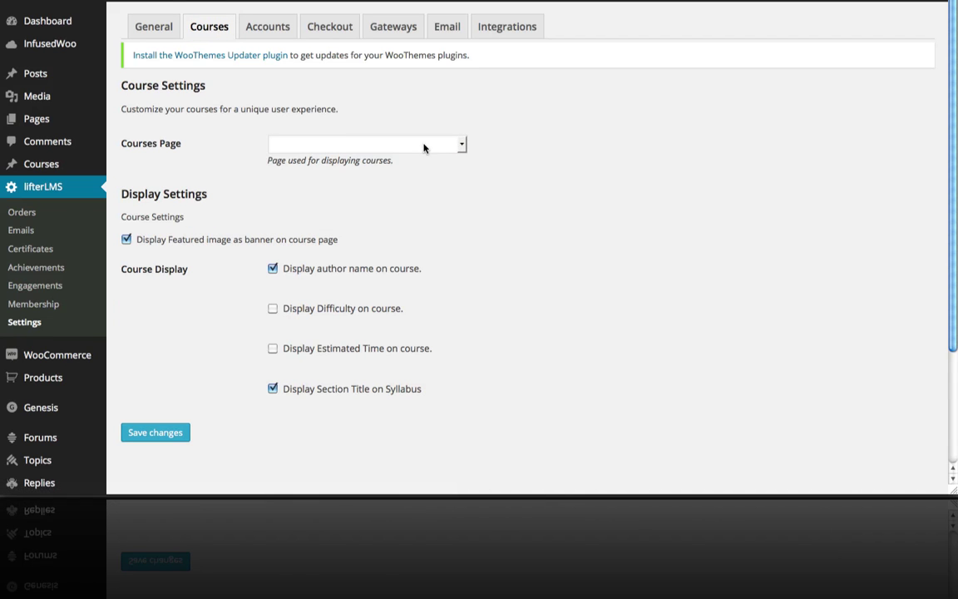
Choose the Courses page as the Courses Page and save the course settings.
scroll(424, 148, "down", 1)
scroll(424, 148, "down", 3)
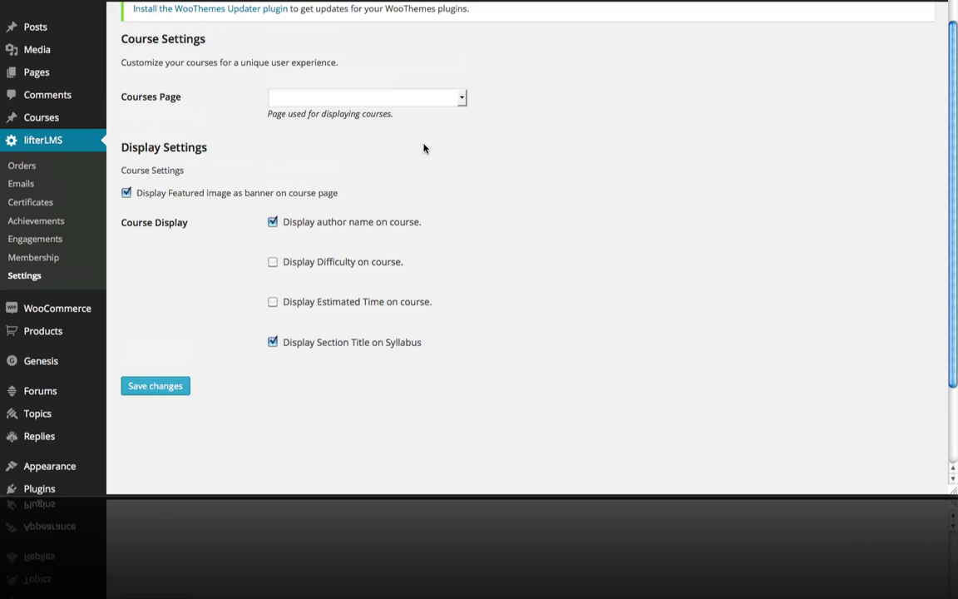
scroll(453, 117, "up", 2)
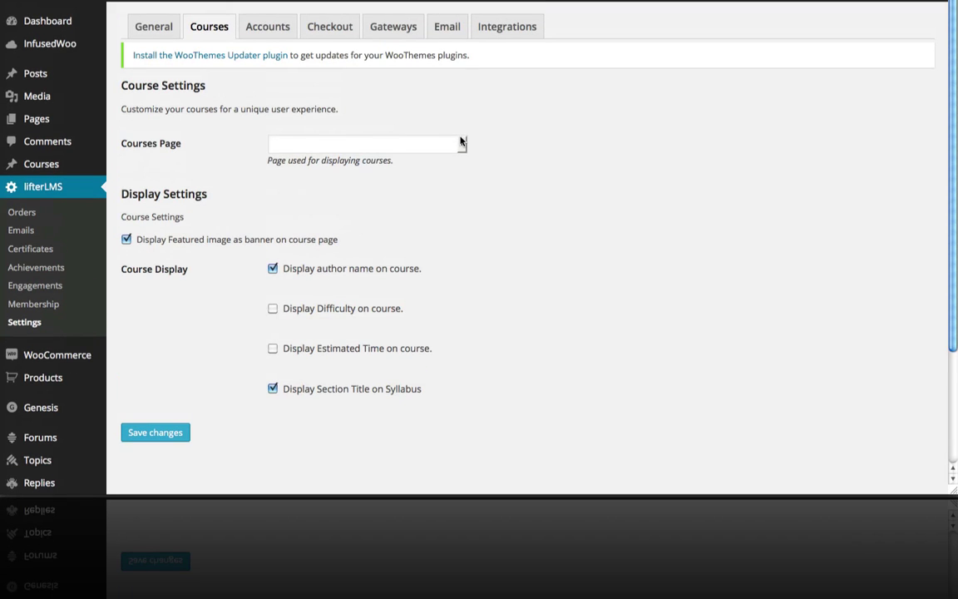
left_click(462, 143)
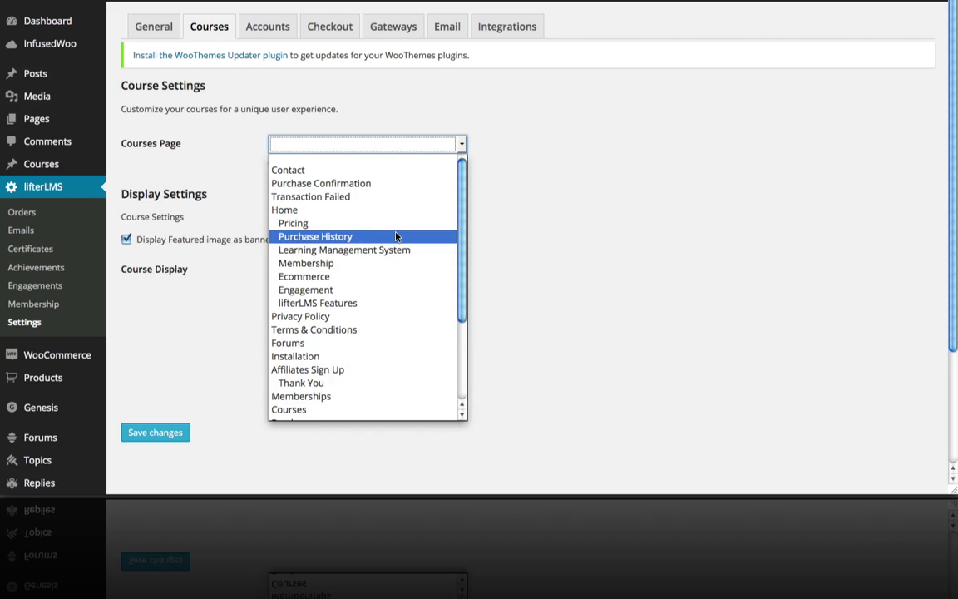
scroll(396, 237, "down", 3)
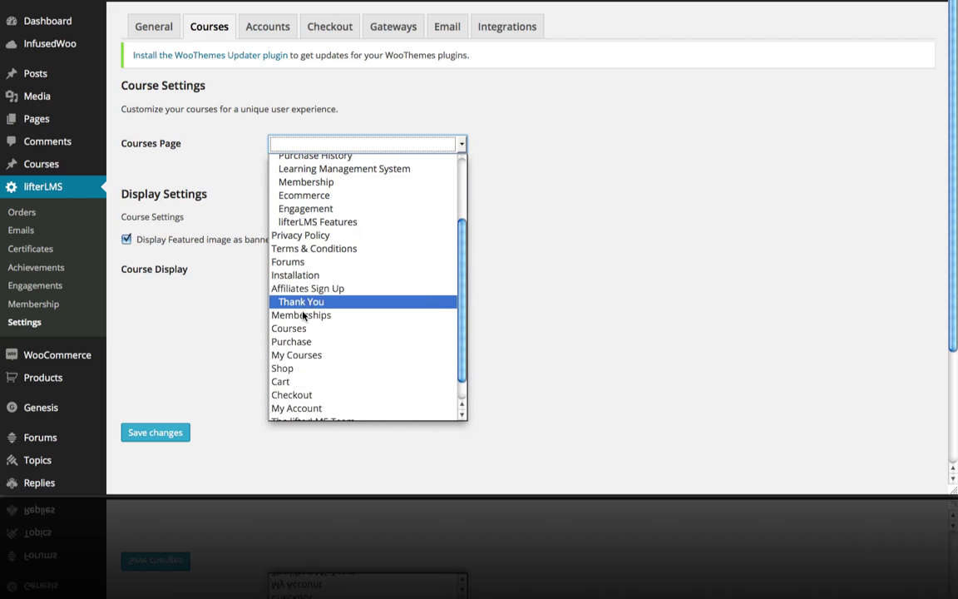
left_click(296, 329)
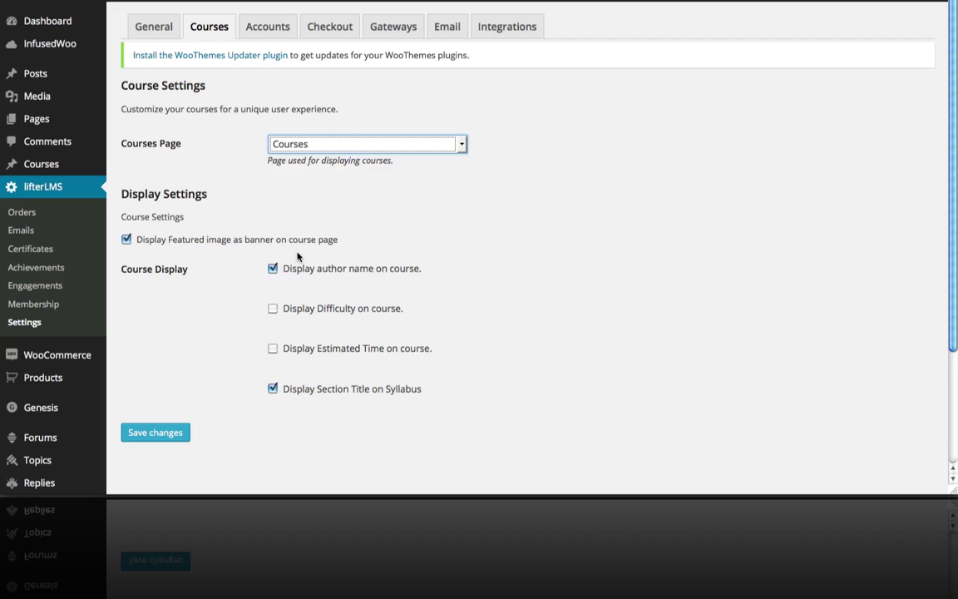
left_click(167, 433)
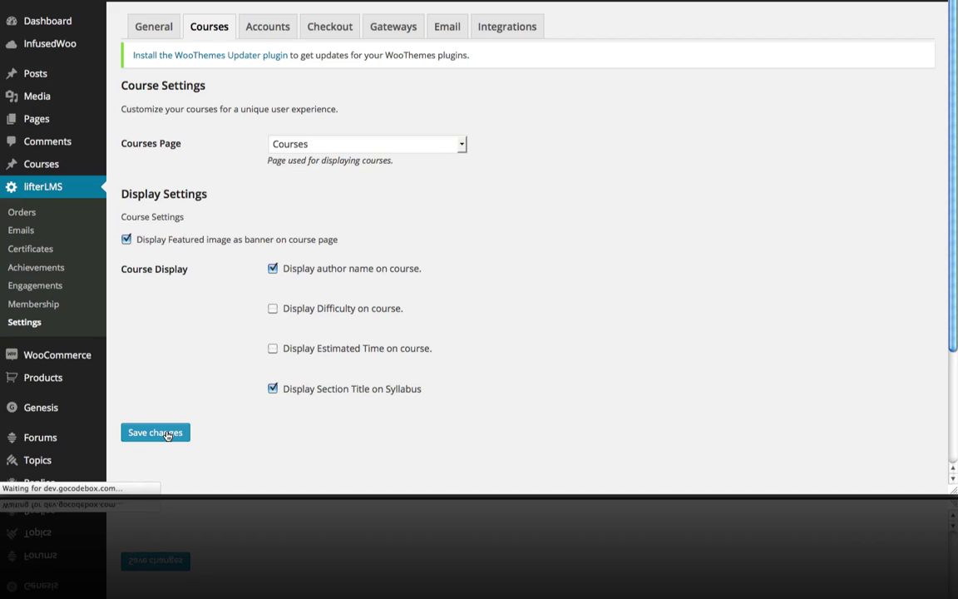
On the Accounts tab, make My Courses the Account Access Page.
left_click(279, 30)
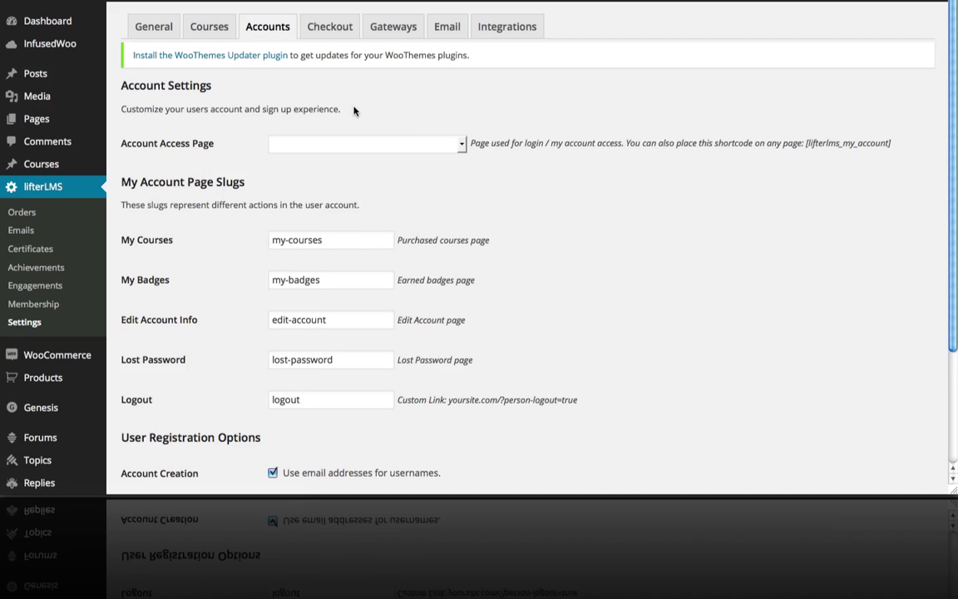
left_click(431, 143)
scroll(386, 240, "down", 4)
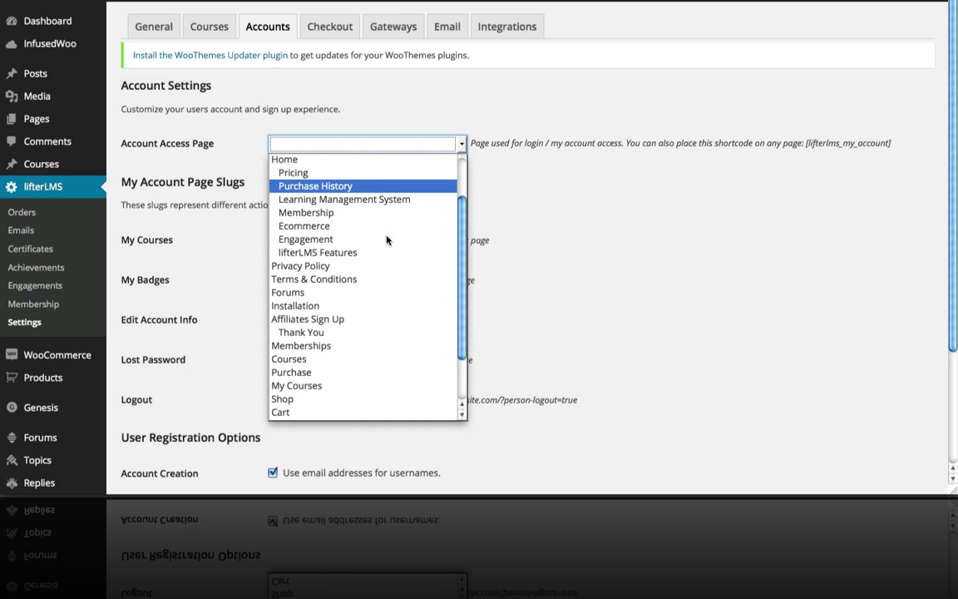
left_click(341, 385)
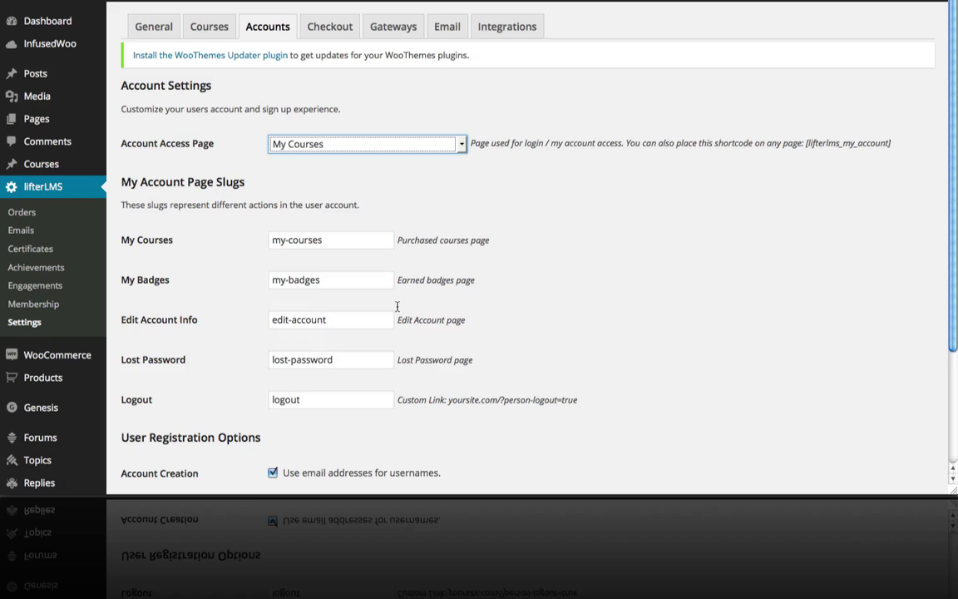
Stop using email addresses as usernames and save the account settings.
scroll(487, 195, "down", 2)
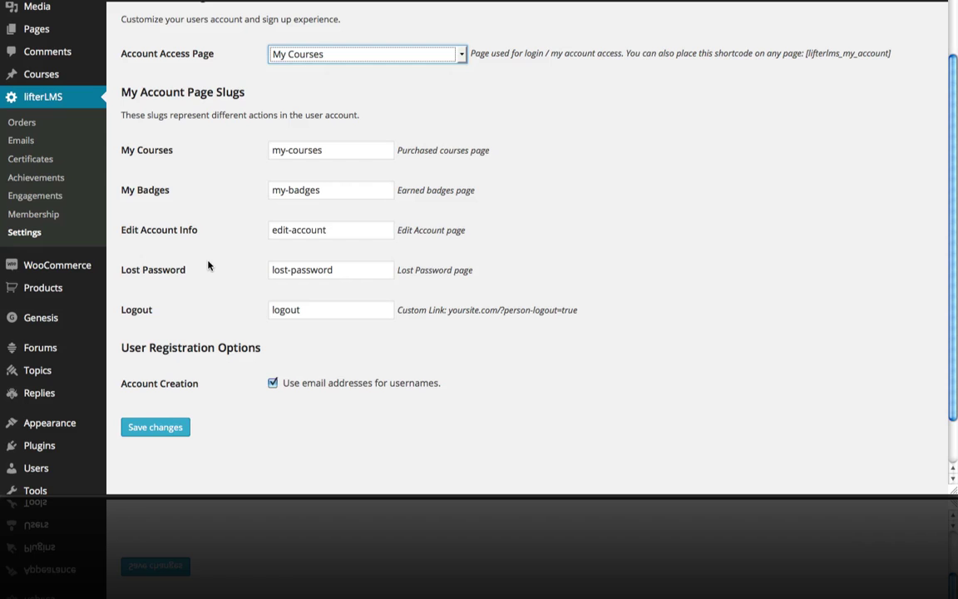
scroll(208, 265, "down", 1)
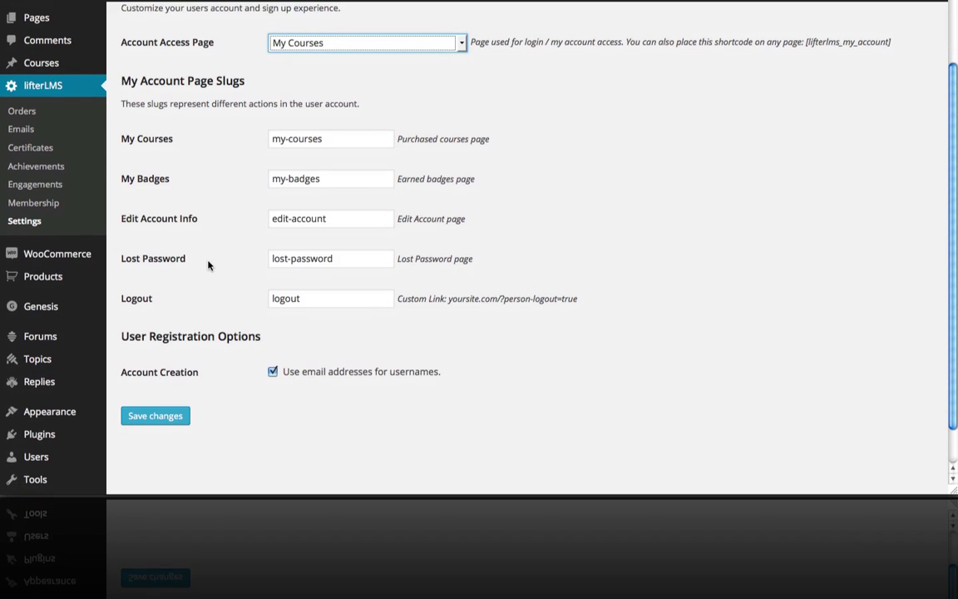
scroll(301, 339, "down", 1)
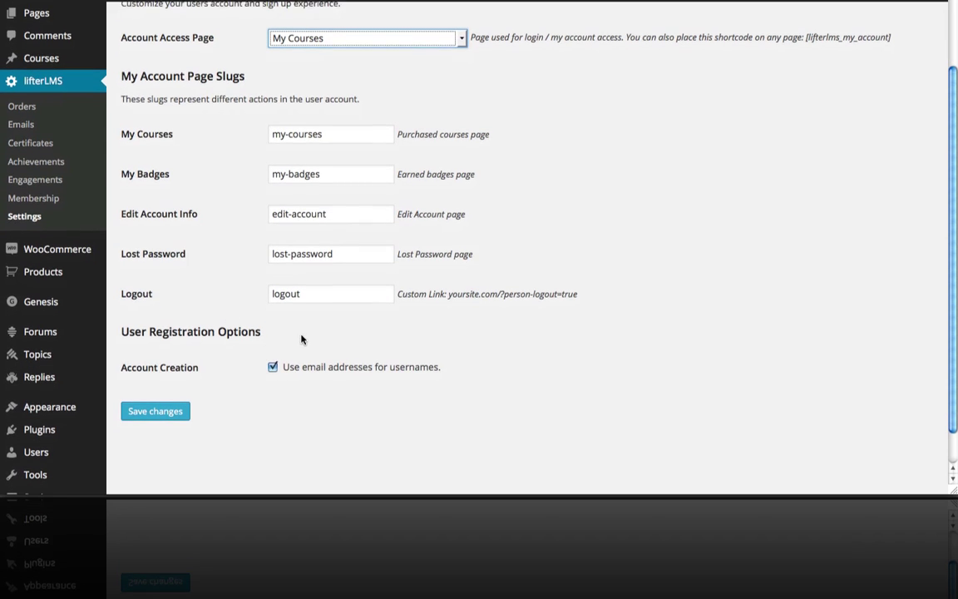
left_click(273, 362)
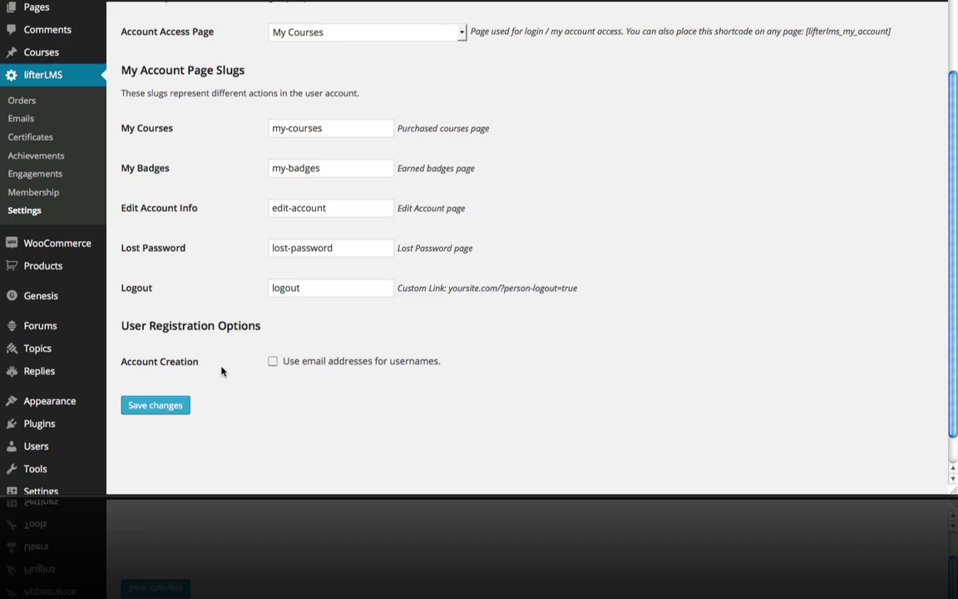
left_click(166, 406)
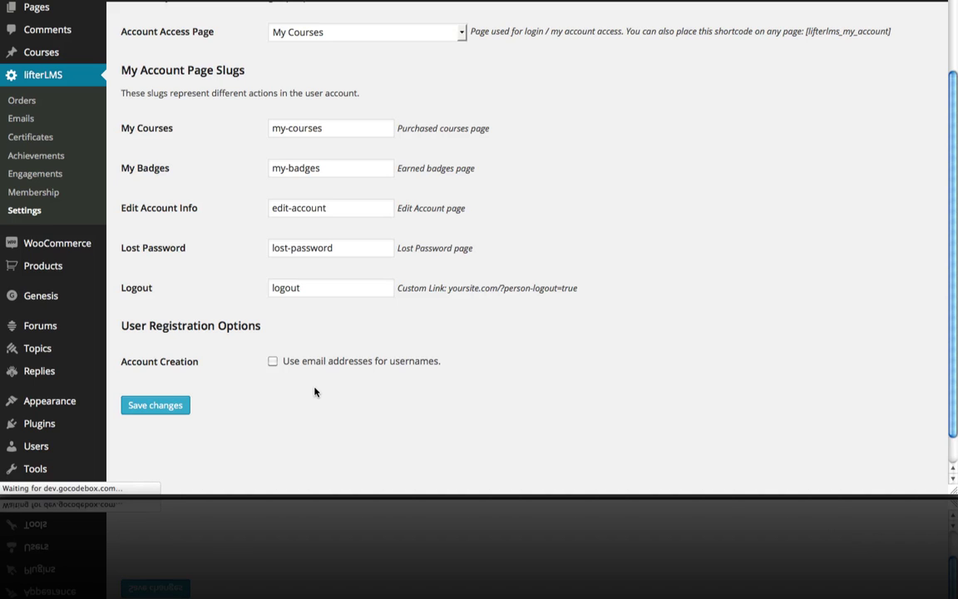
scroll(314, 391, "up", 3)
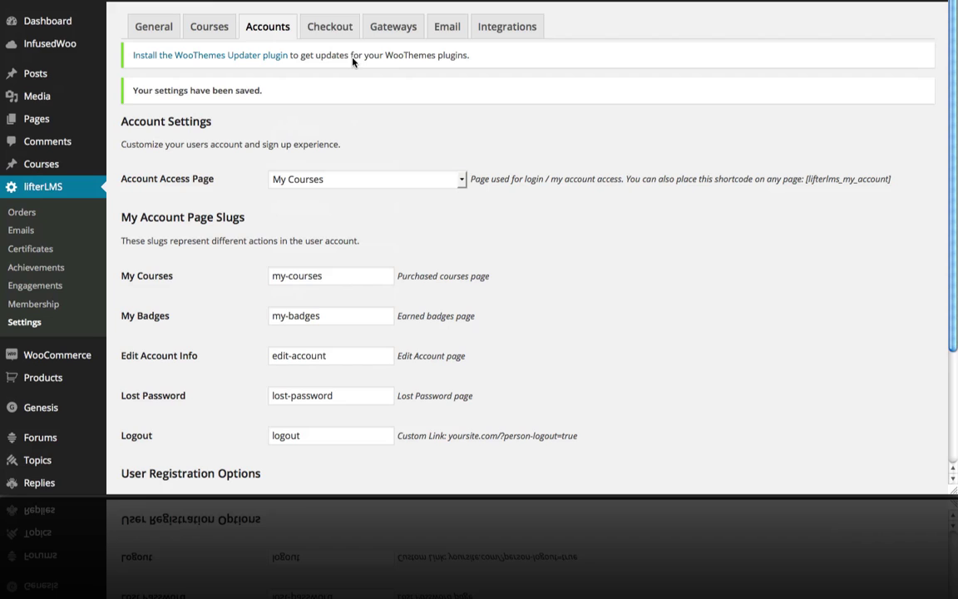
Set Purchase as the Checkout Page on the Checkout tab and save.
left_click(335, 32)
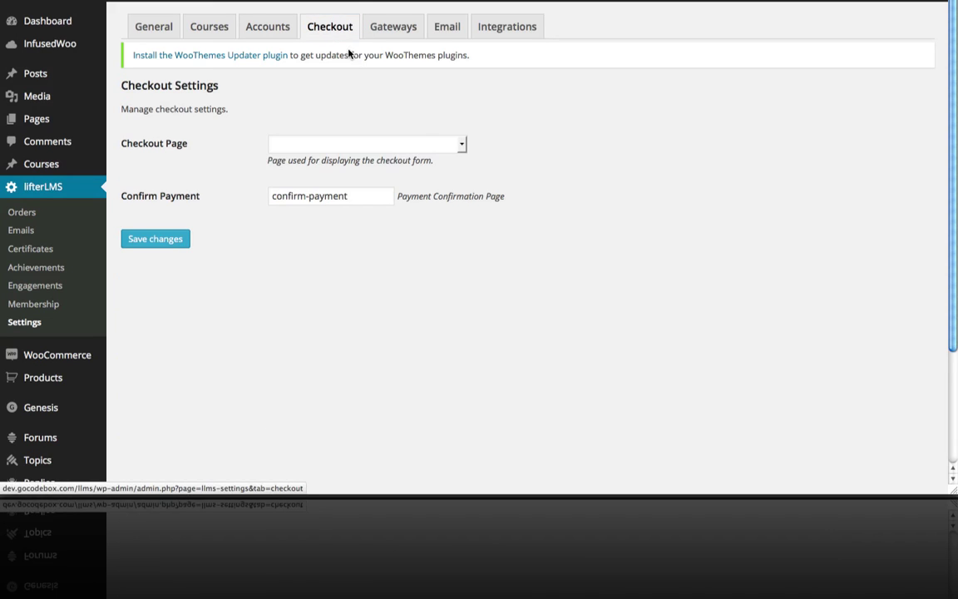
left_click(422, 145)
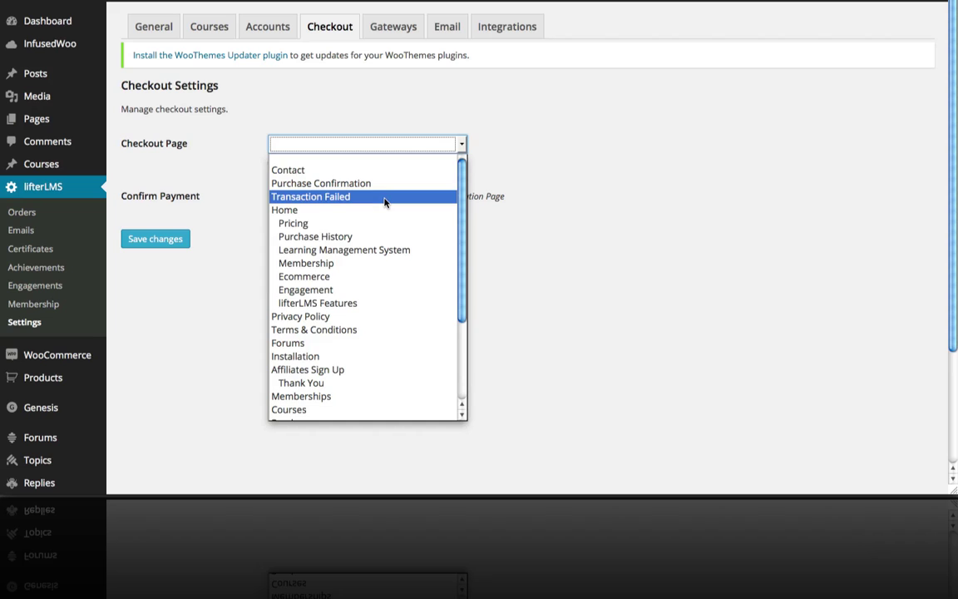
scroll(385, 202, "down", 3)
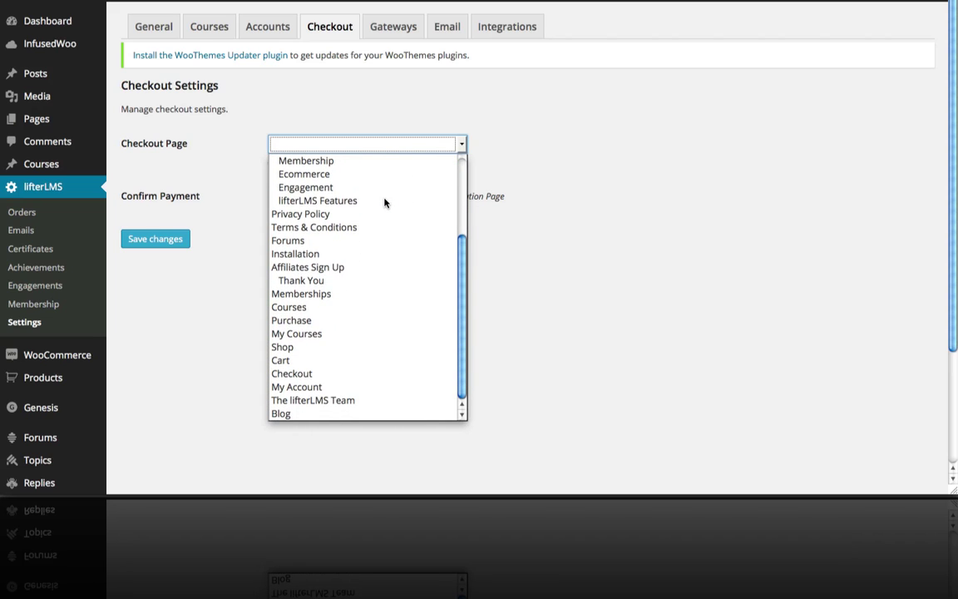
left_click(316, 321)
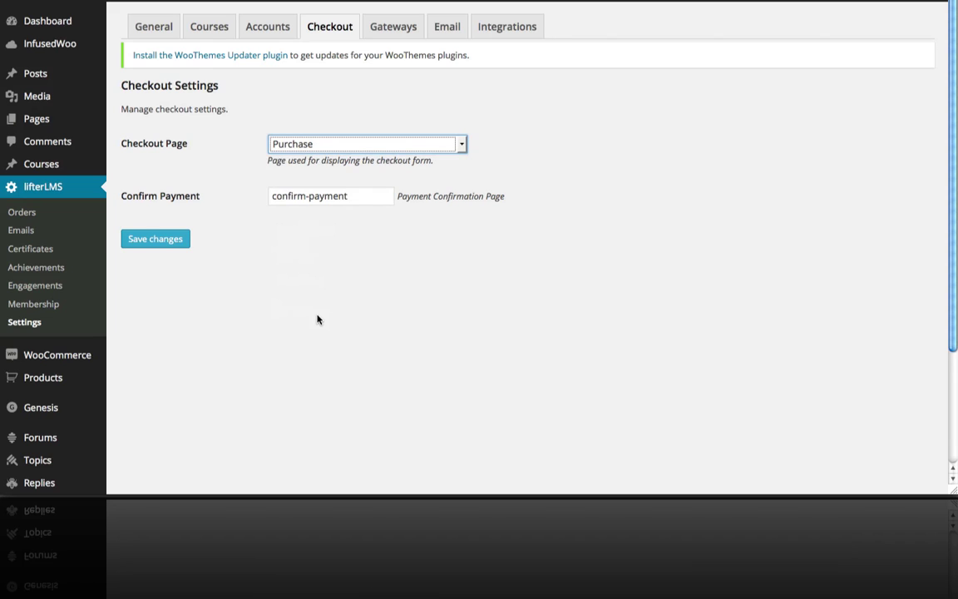
left_click(168, 246)
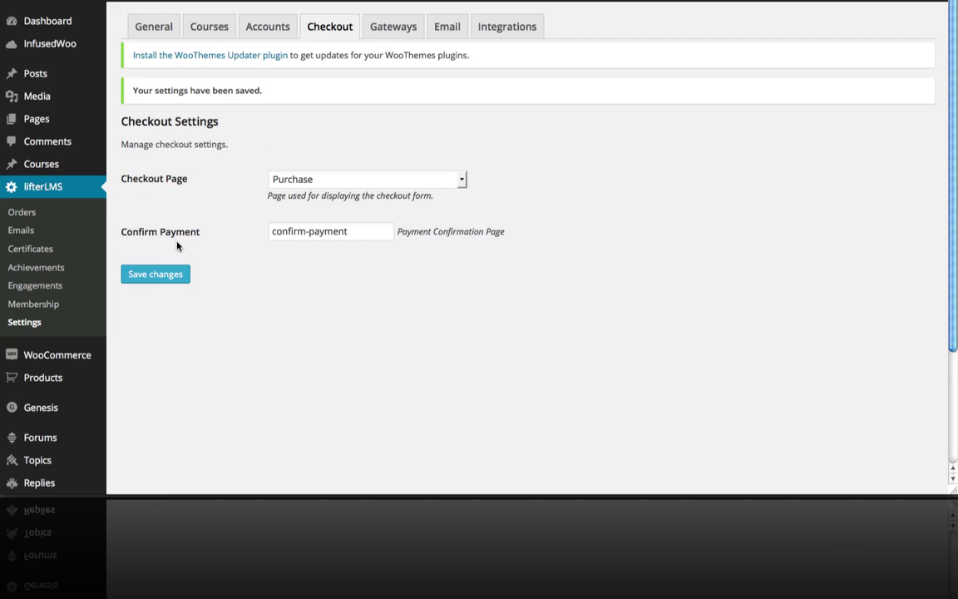
Enable the PayPal gateway on the Gateways tab and save the settings.
left_click(393, 30)
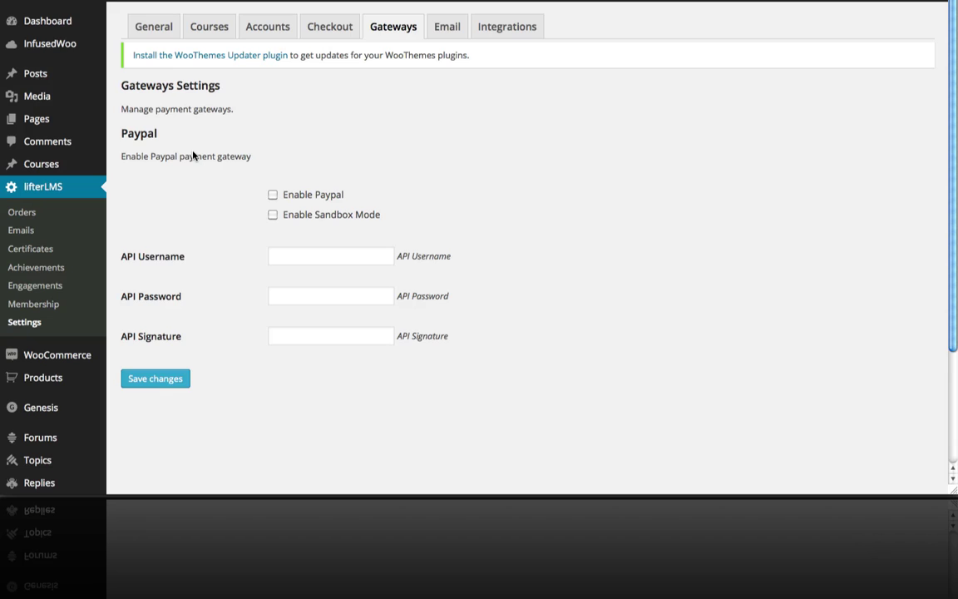
scroll(193, 155, "down", 1)
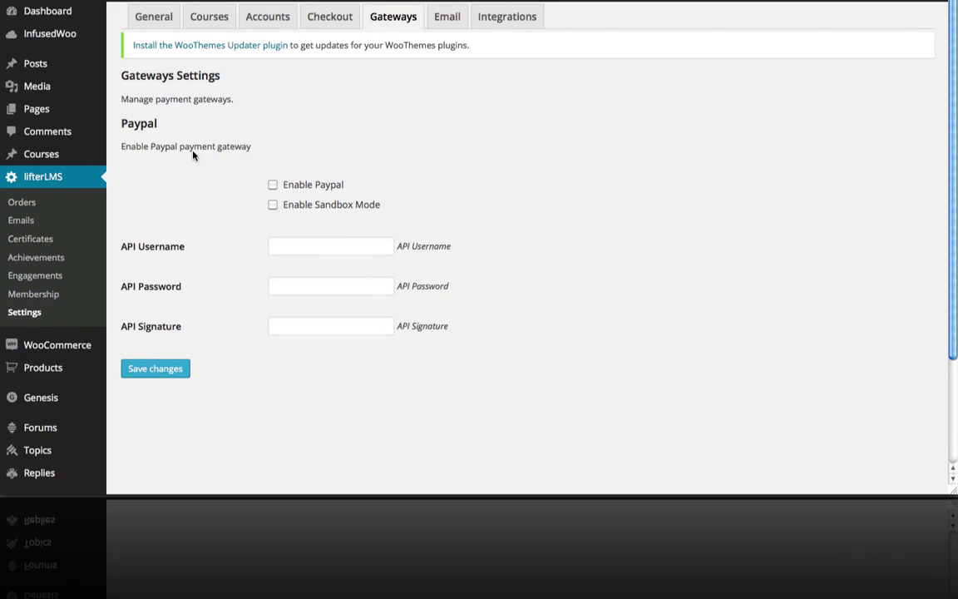
left_click(271, 186)
left_click(163, 368)
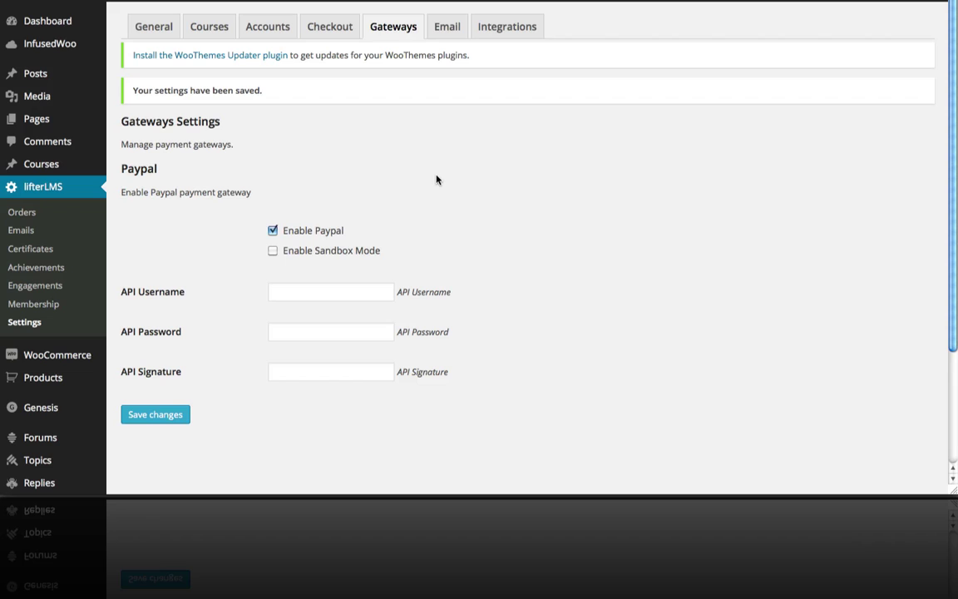
Replace the sender email address with a new one, keeping Lifter LMS as sender name.
left_click(446, 31)
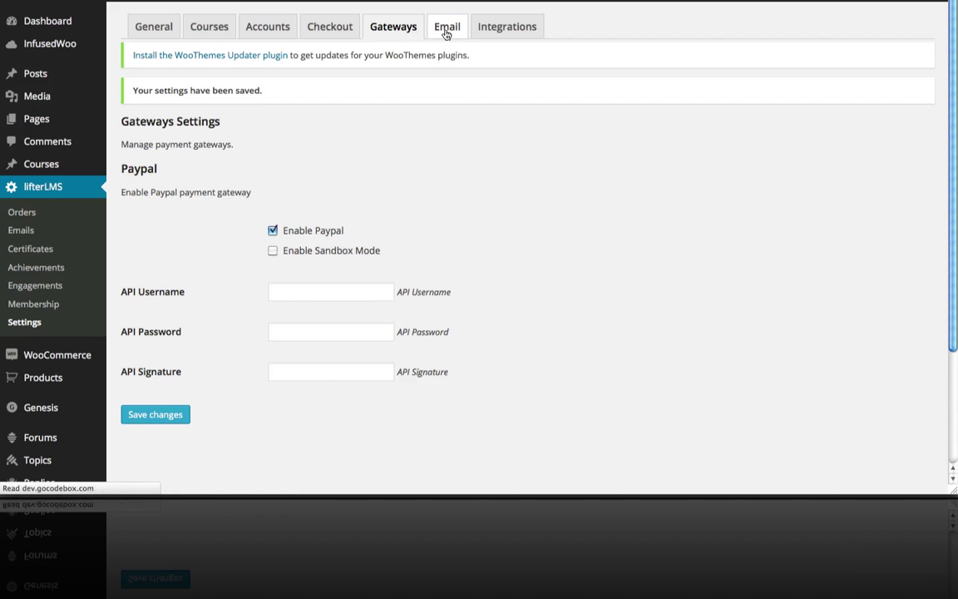
left_click(306, 146)
left_click_drag(305, 145, 248, 145)
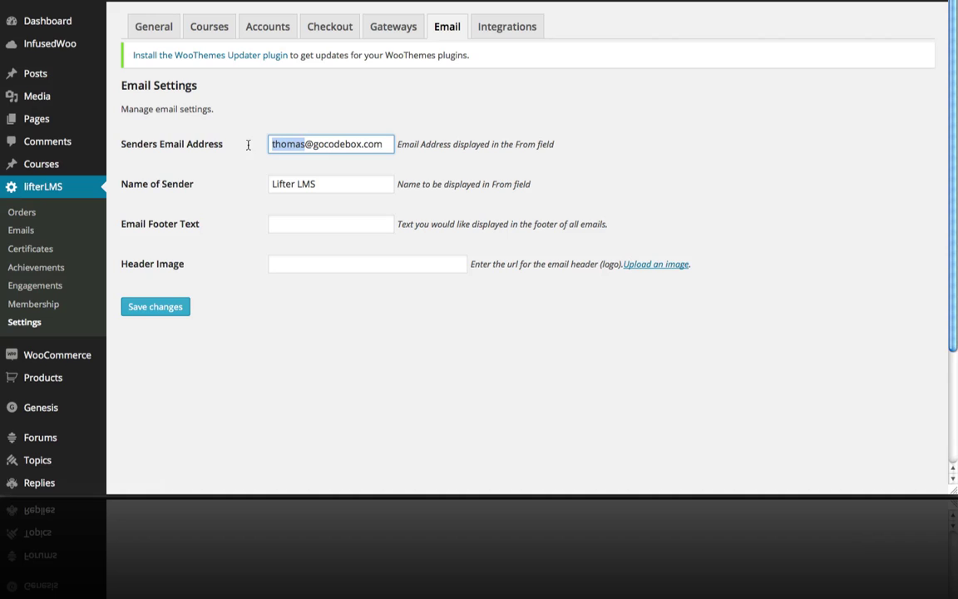
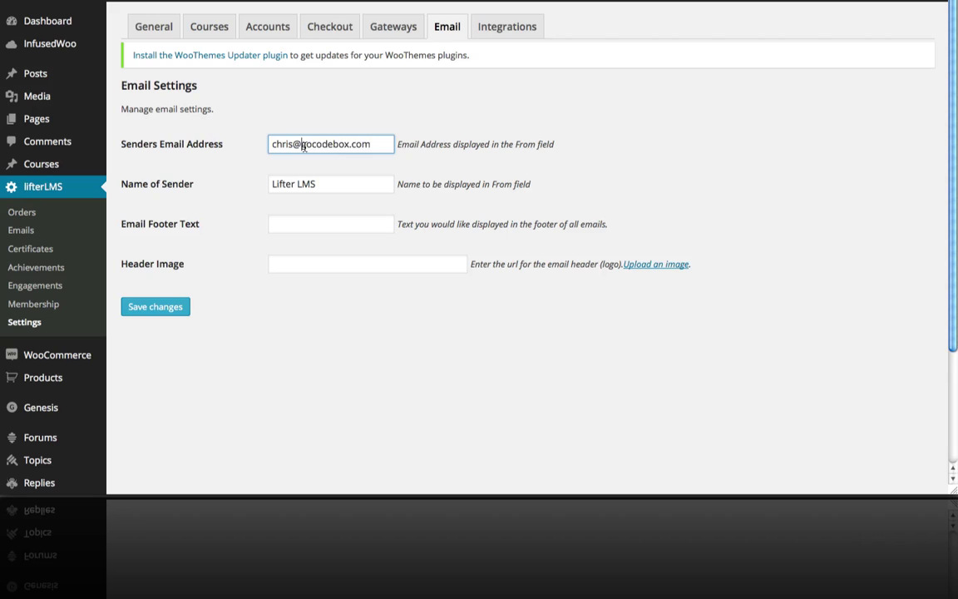
left_click_drag(301, 145, 417, 147)
type("lifterlms.com")
left_click_drag(359, 185, 266, 181)
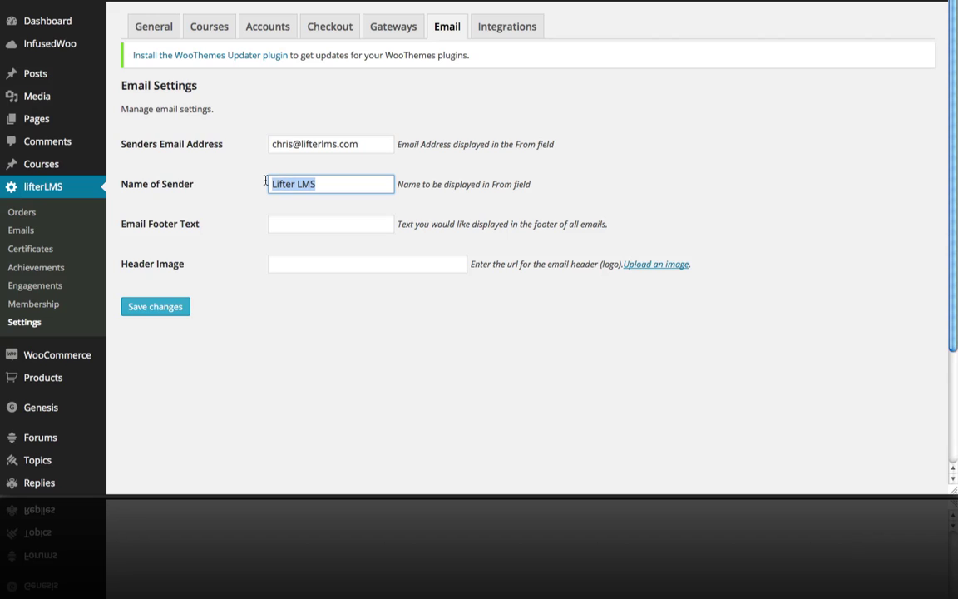
left_click(316, 187)
left_click_drag(316, 186, 265, 184)
left_click(327, 191)
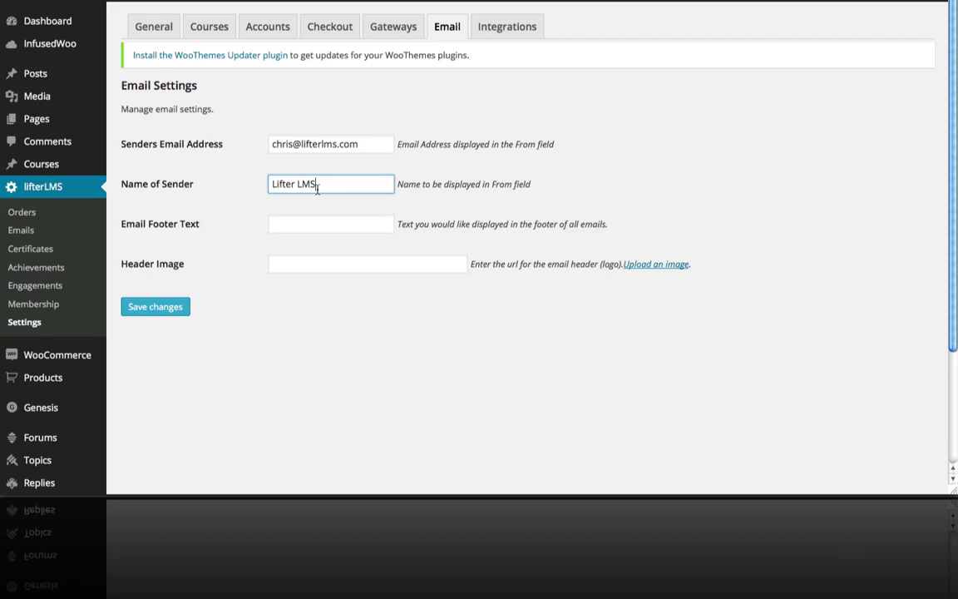
Set the email footer text to 'Thank You' and save the Email settings.
left_click(307, 221)
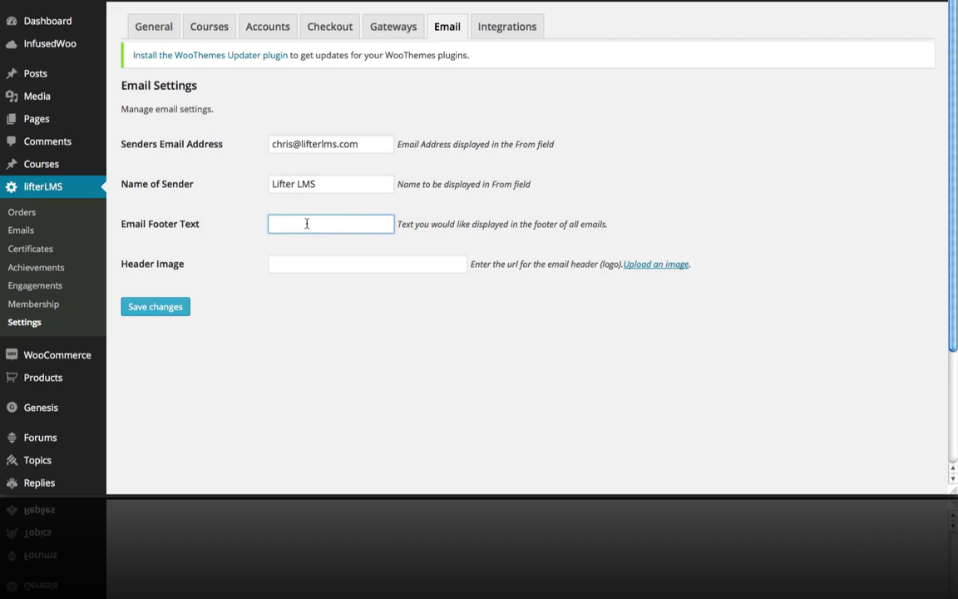
type("Thanks")
key("BackSpace")
type("You")
left_click(340, 264)
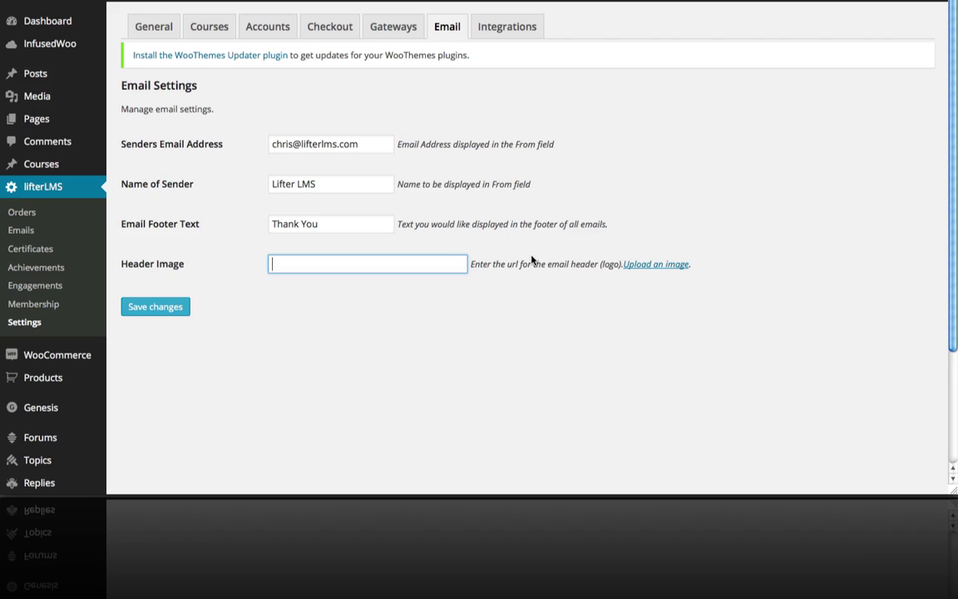
left_click(160, 314)
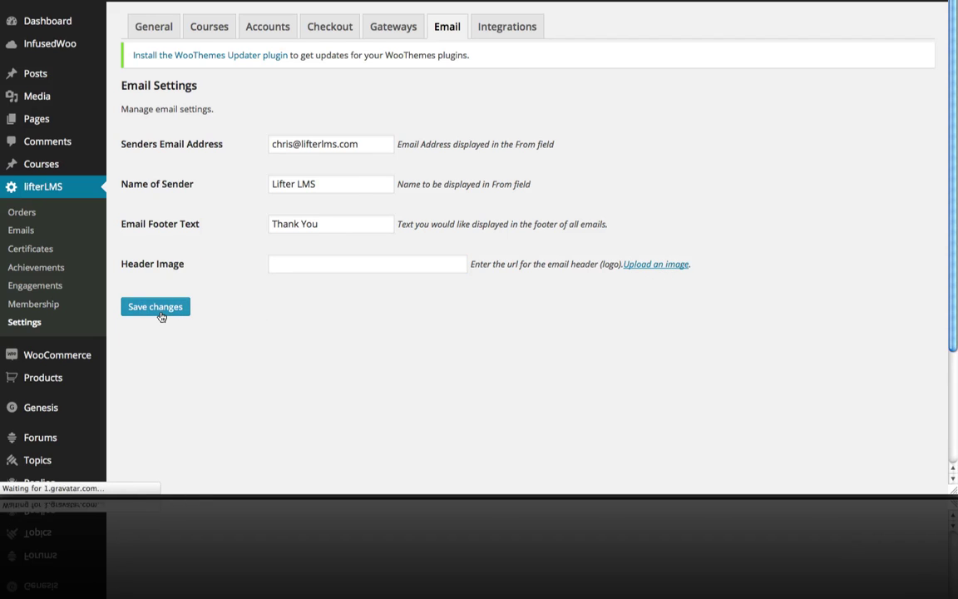
left_click(516, 36)
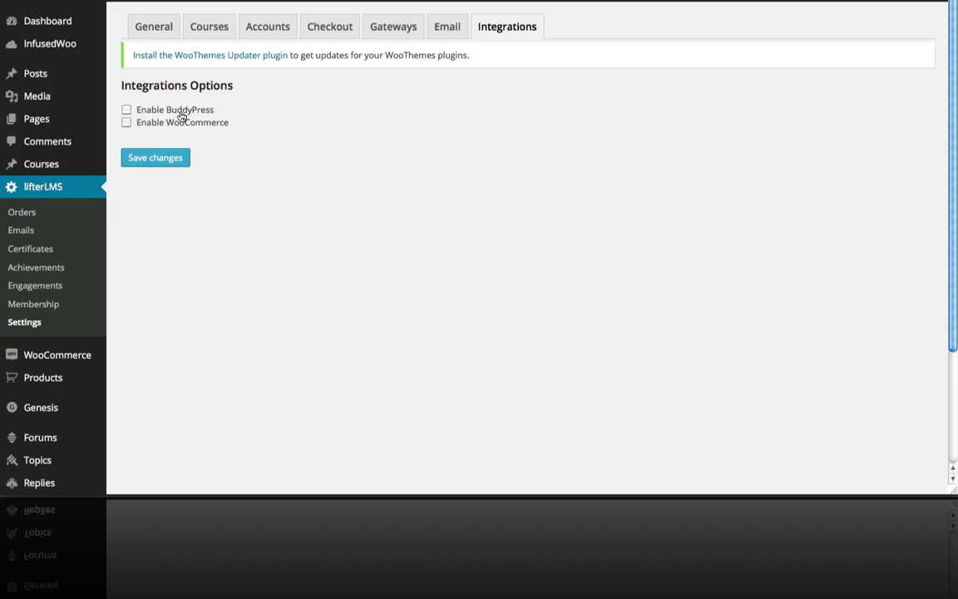
Leave BuddyPress and WooCommerce integrations unchecked and save the Integrations options.
left_click(127, 111)
left_click(127, 110)
left_click(176, 163)
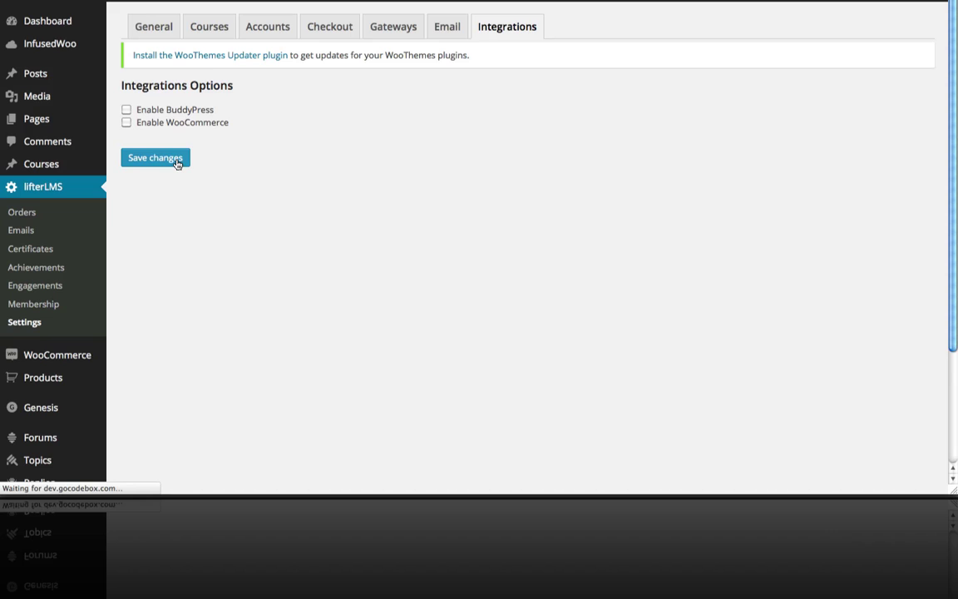